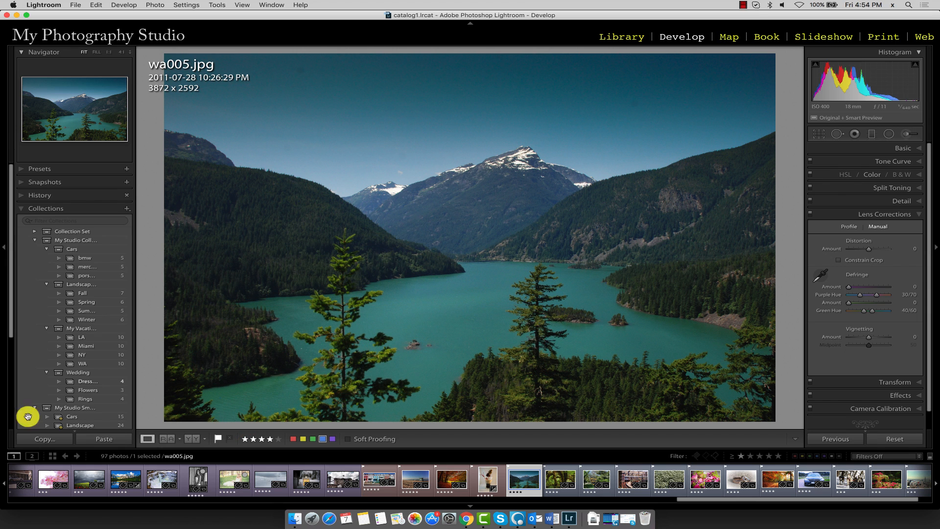
Open the snowy road photo ny003.jpg from the filmstrip for developing and activate the Radial Filter.
drag(704, 501, 49, 500)
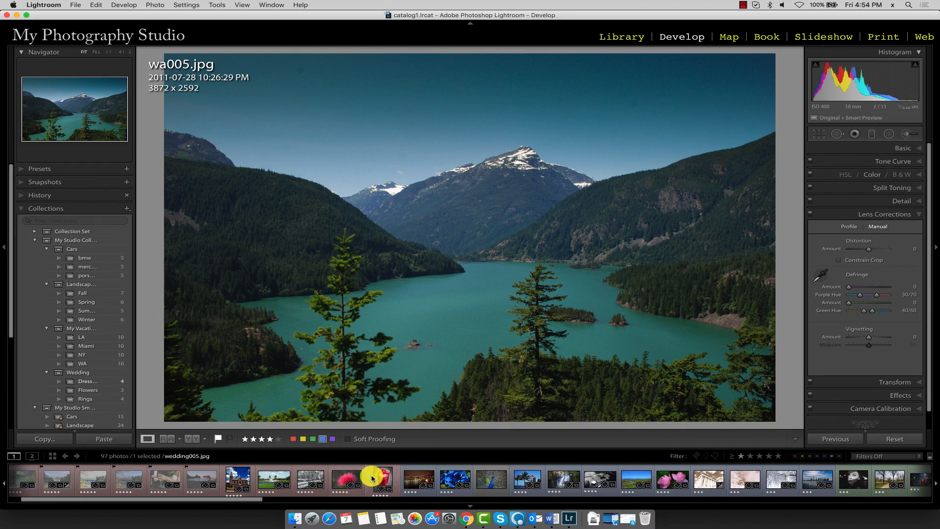
click(310, 475)
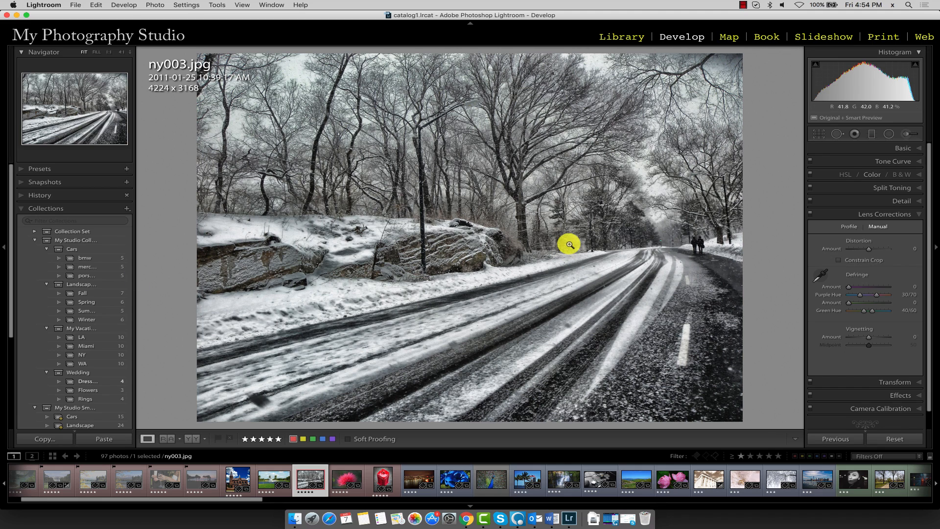
click(887, 136)
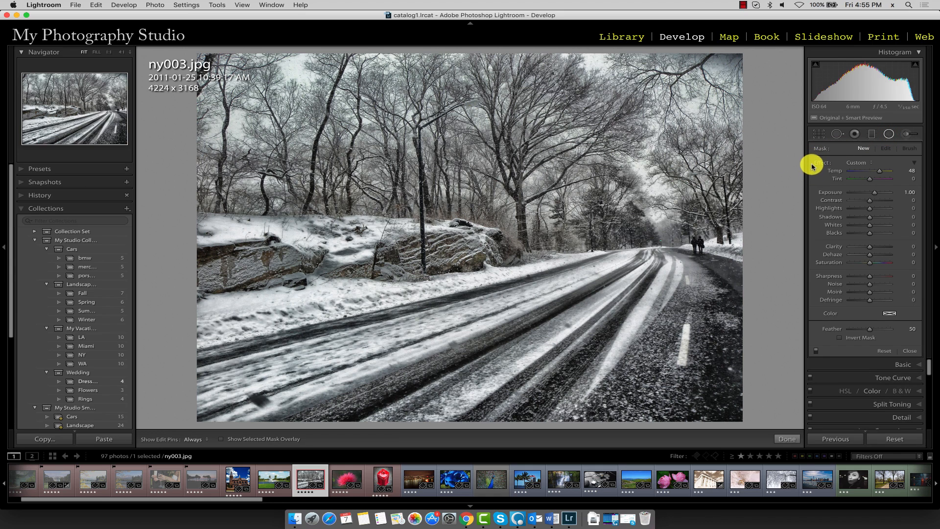
click(873, 135)
click(887, 136)
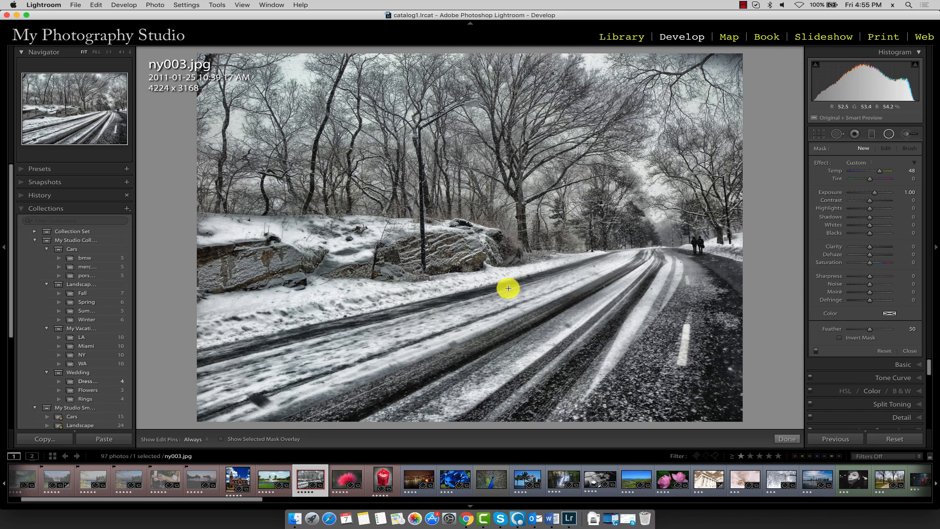
Draw a large radial filter over the road in the lower right of the photo, widening and repositioning it to surround the tyre tracks.
drag(707, 397, 538, 285)
drag(698, 344, 632, 313)
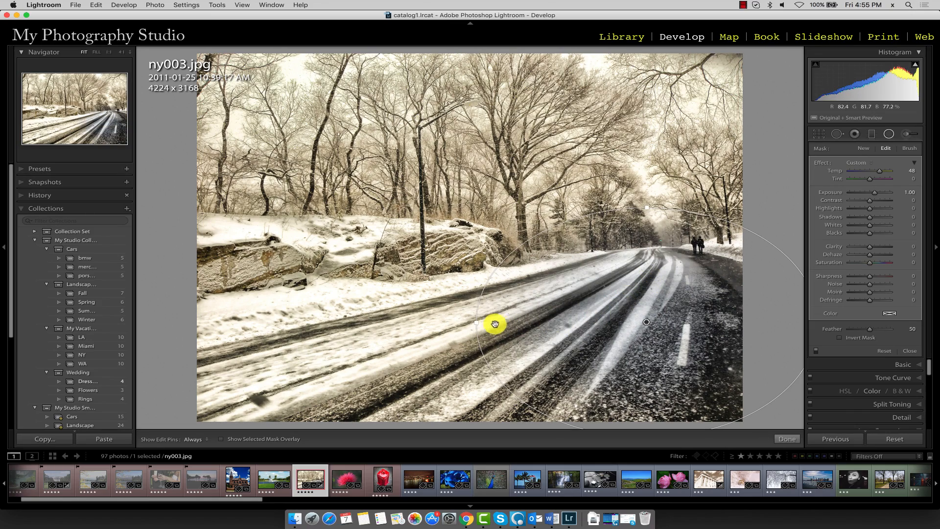
drag(475, 321, 434, 315)
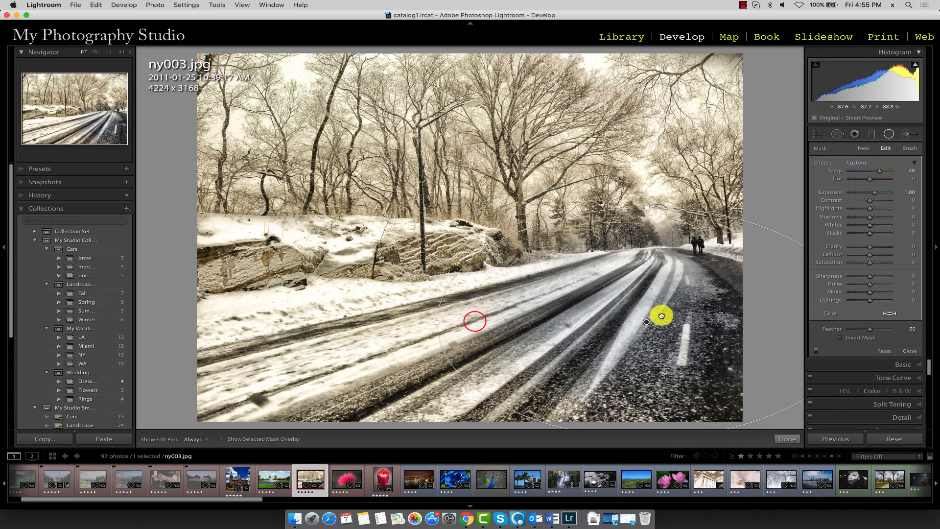
drag(638, 315, 501, 334)
drag(487, 226, 625, 192)
drag(574, 251, 656, 252)
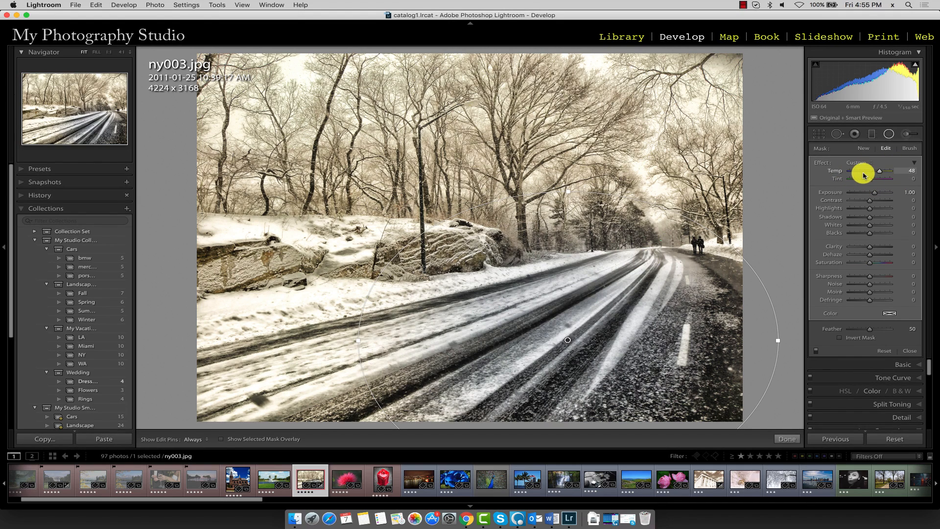
Reset the road filter's Temp to 0, set its Exposure to -2.05 and invert its mask.
click(905, 172)
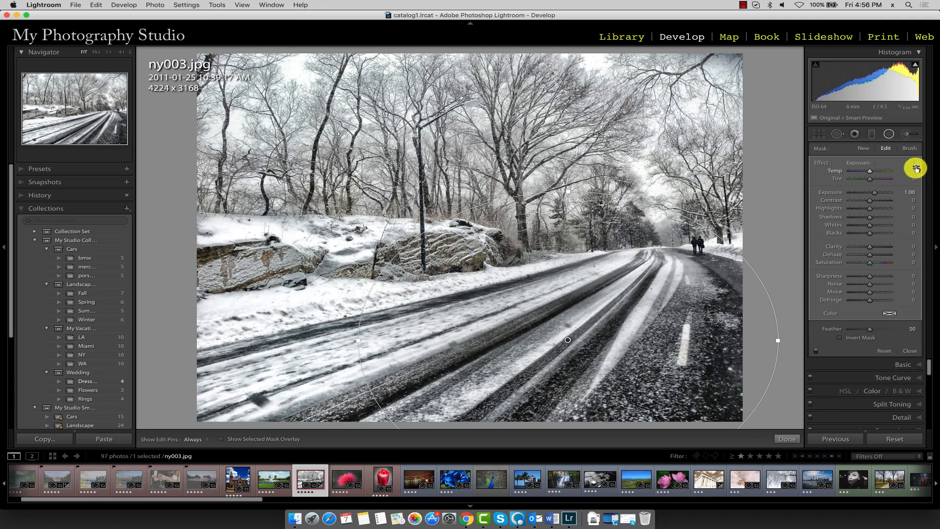
drag(876, 192, 869, 194)
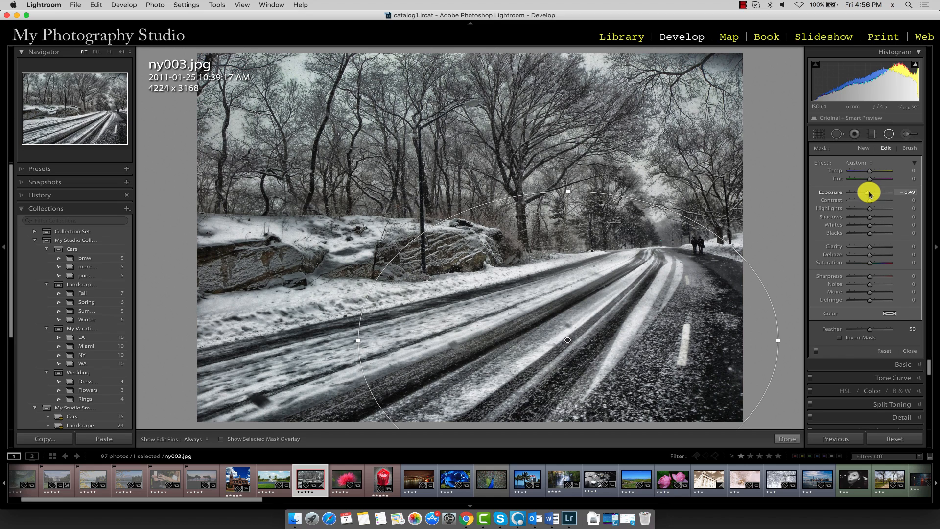
drag(868, 195, 863, 194)
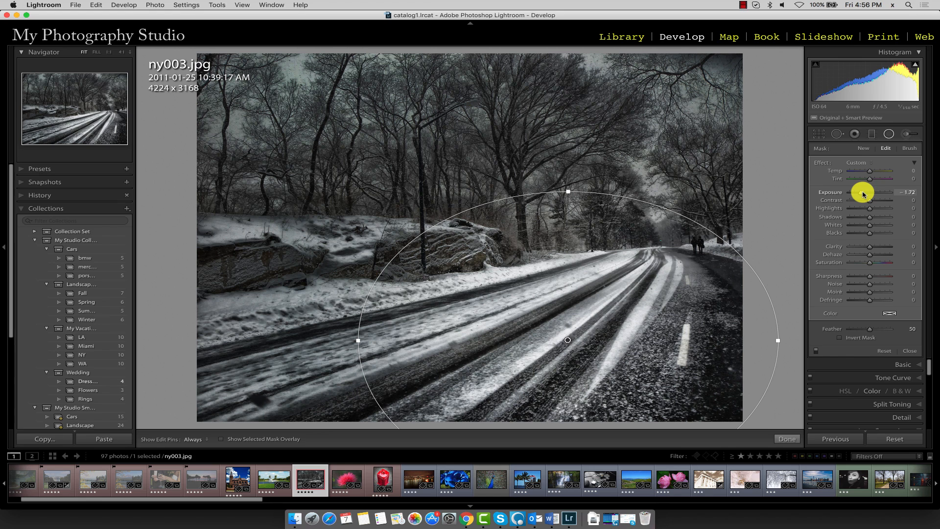
drag(863, 194, 860, 193)
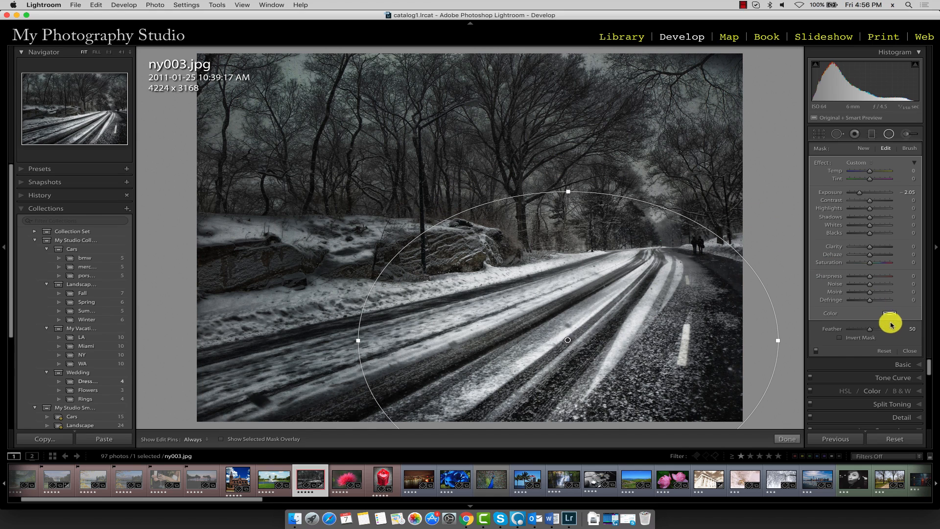
click(848, 339)
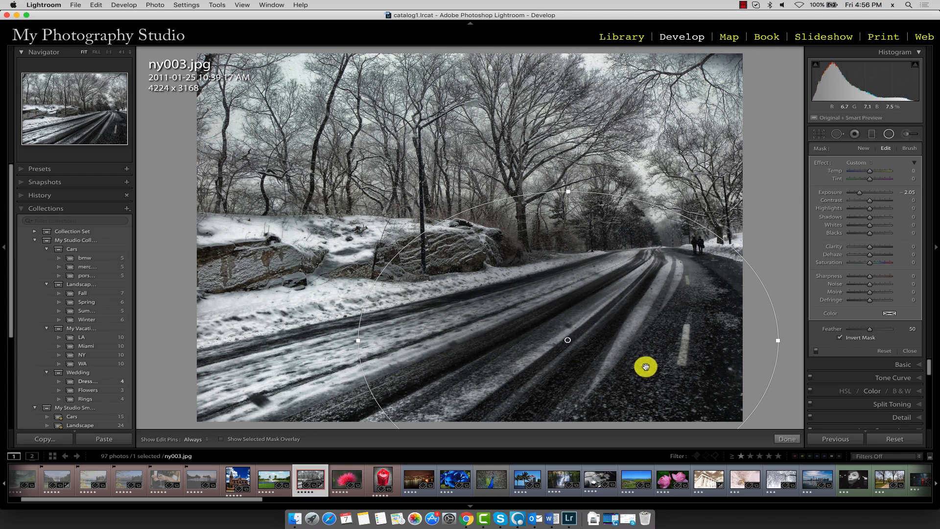
Enlarge the road filter's ellipse and shift it slightly up and left so it covers more of the snowy road.
drag(567, 191, 554, 176)
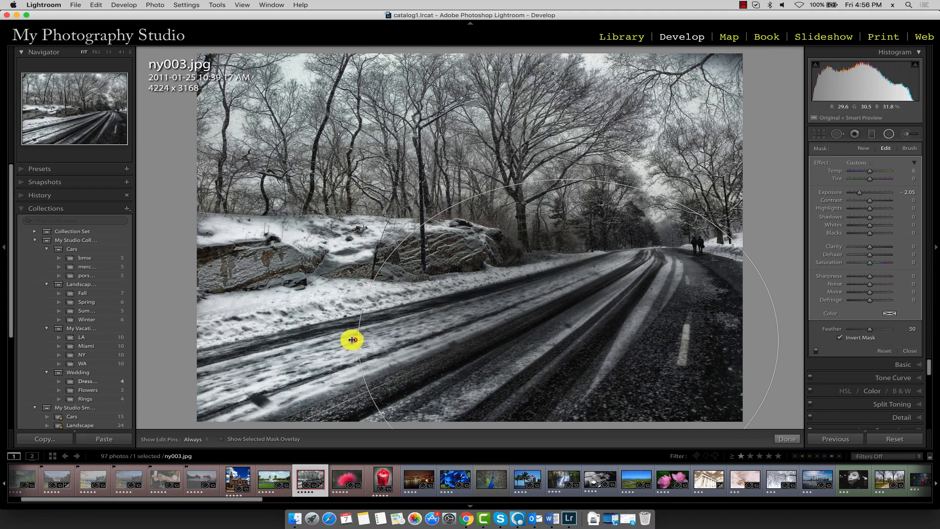
drag(352, 340, 289, 342)
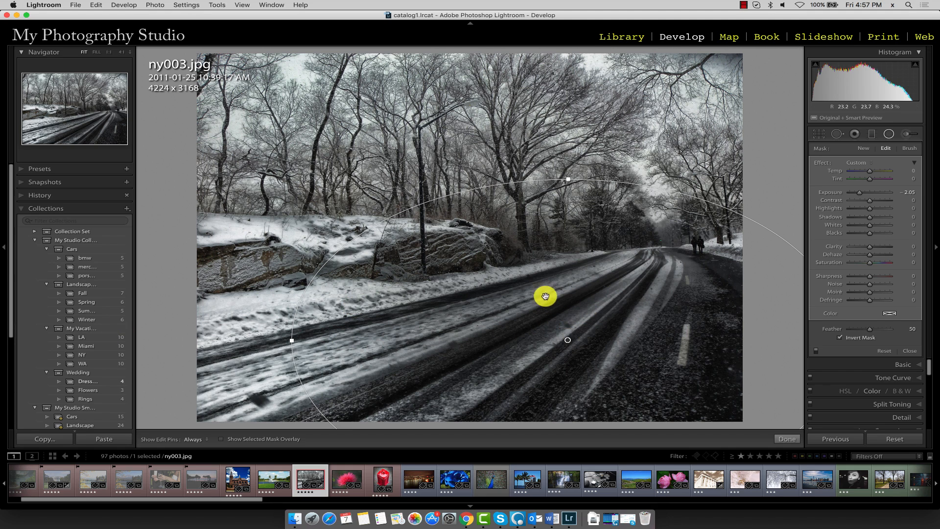
drag(568, 342, 550, 332)
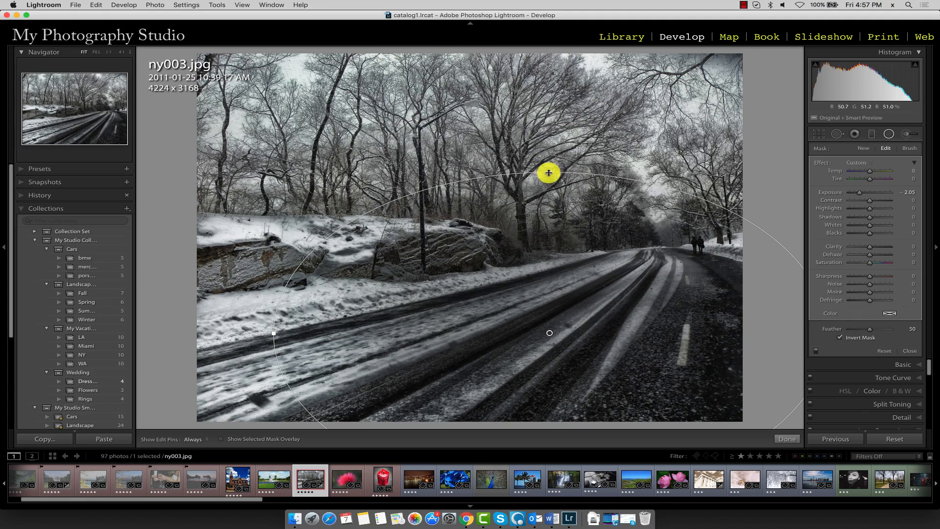
mouse_move(548, 172)
mouse_down()
mouse_move(542, 233)
mouse_move(548, 182)
mouse_up()
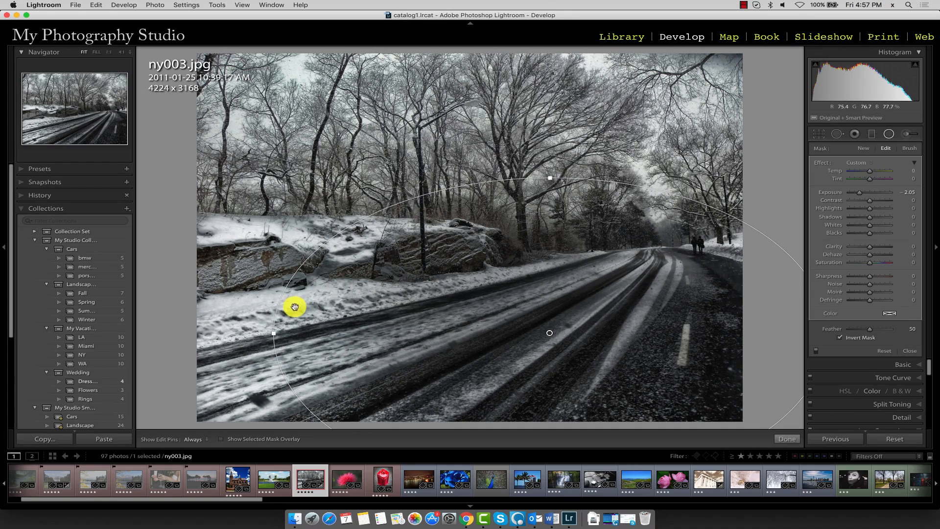
mouse_move(273, 331)
mouse_down()
mouse_move(245, 321)
mouse_move(310, 329)
mouse_move(277, 332)
mouse_up()
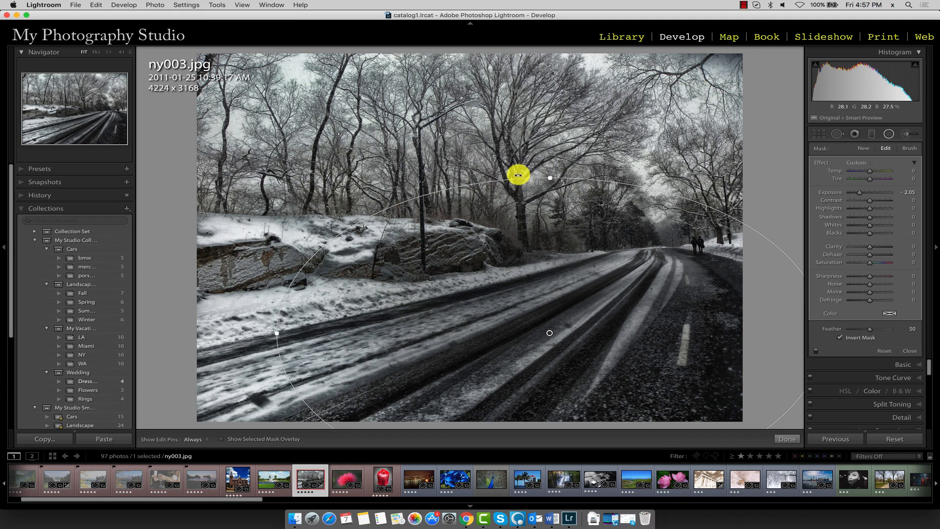
drag(517, 174, 348, 5)
drag(397, 224, 390, 147)
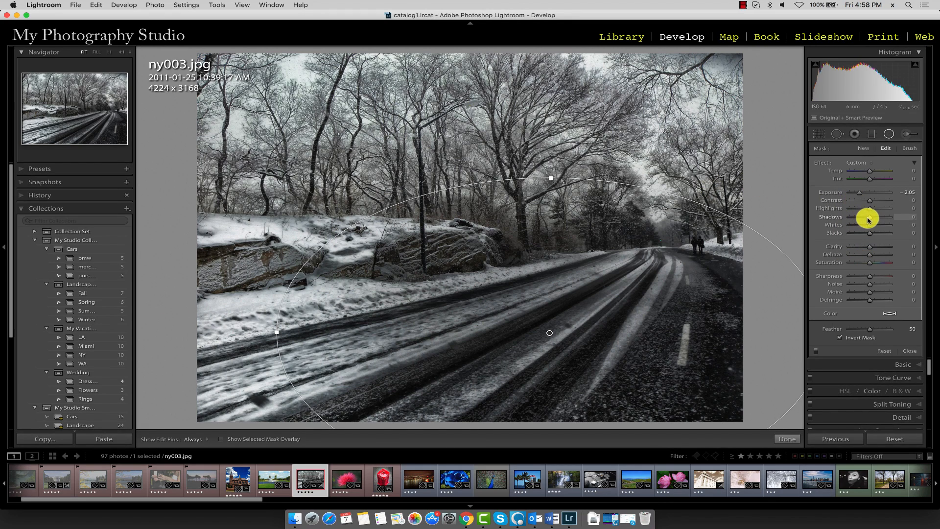
Set the road filter's Shadows to -100.
mouse_move(862, 220)
mouse_down()
mouse_move(839, 222)
mouse_move(904, 220)
mouse_move(855, 223)
mouse_move(865, 223)
mouse_up()
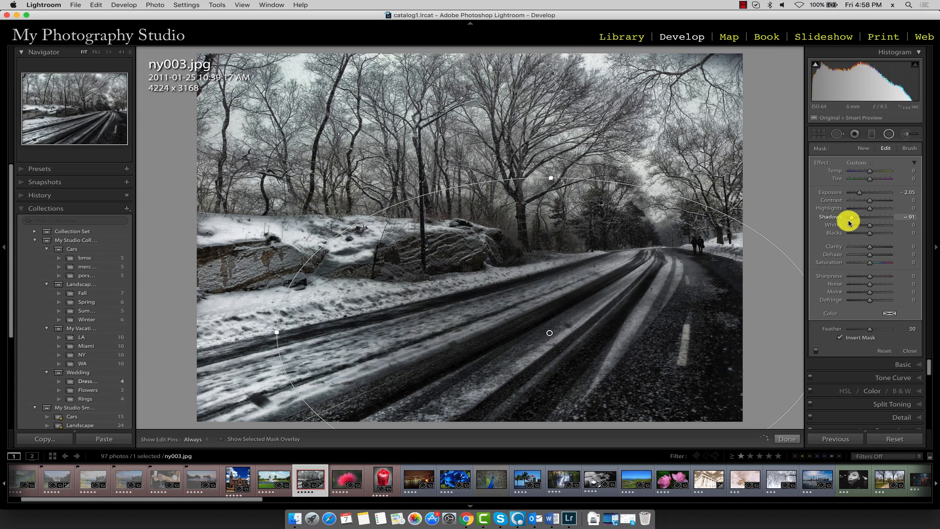
mouse_move(843, 223)
mouse_down()
mouse_move(858, 221)
mouse_move(848, 220)
mouse_up()
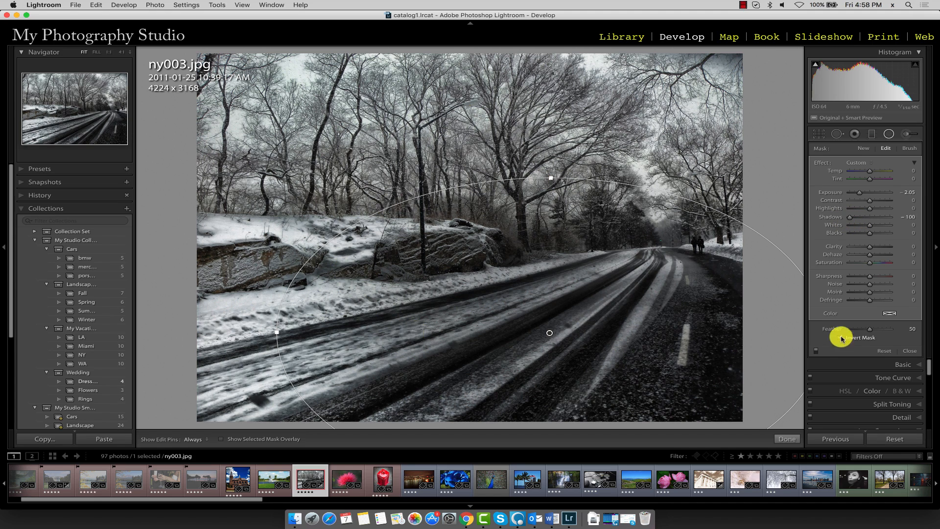
Compare the photo with the radial filter adjustment switched off and on several times.
click(819, 352)
click(817, 352)
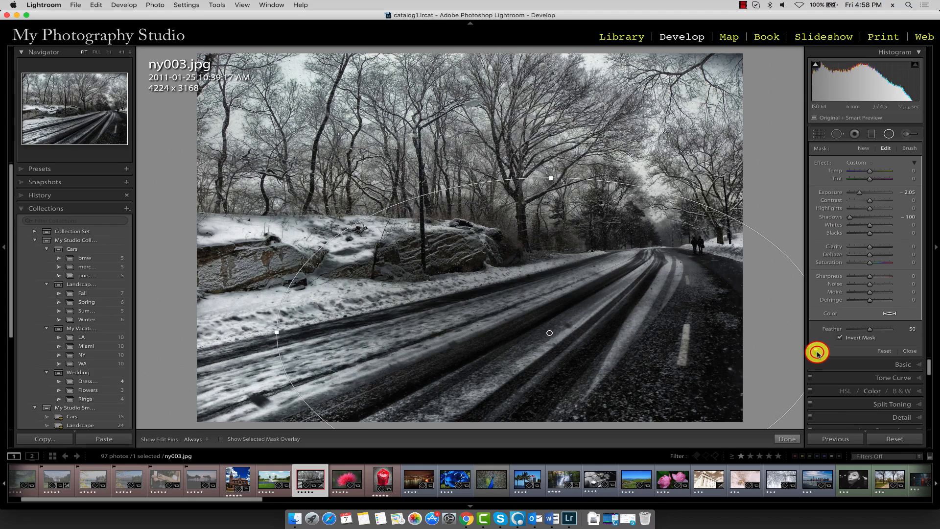
click(818, 352)
click(817, 353)
click(818, 353)
click(818, 352)
click(818, 352)
click(816, 351)
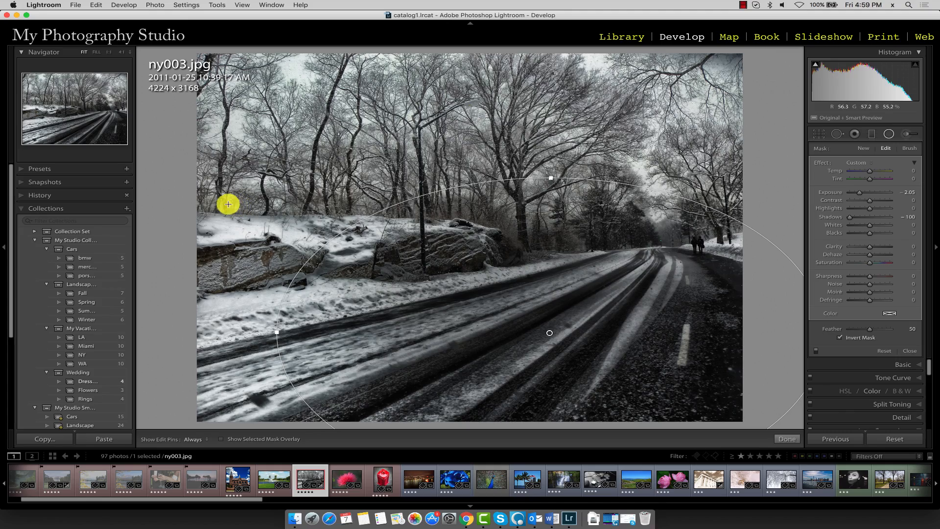
Add a second radial filter over the snowy rocks beside the road, stretching it into a wide, flat ellipse along them.
drag(223, 197, 335, 251)
drag(278, 216, 353, 263)
drag(410, 242, 432, 242)
drag(323, 235, 363, 237)
drag(474, 243, 557, 244)
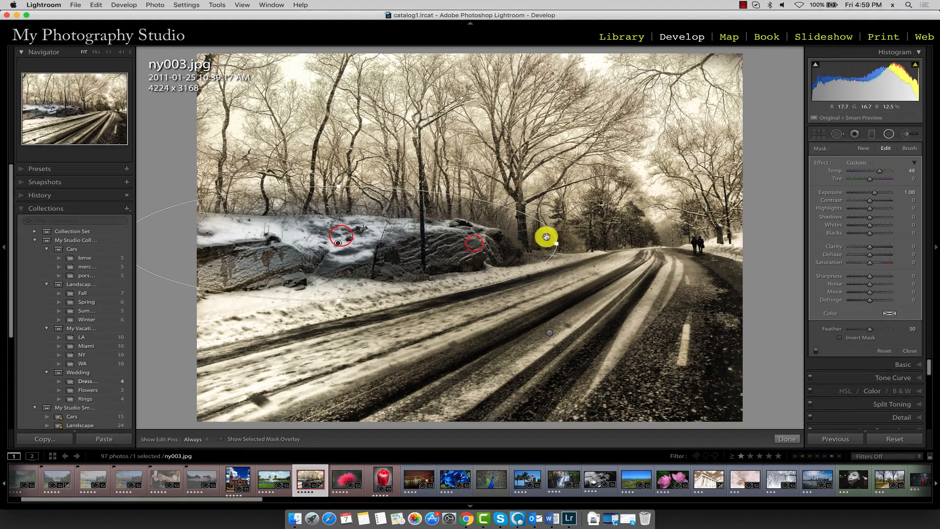
drag(209, 290, 209, 301)
Invert the rock filter's mask, reset its Temp to 0 and set its Exposure to -1.53.
drag(874, 193, 867, 195)
click(856, 337)
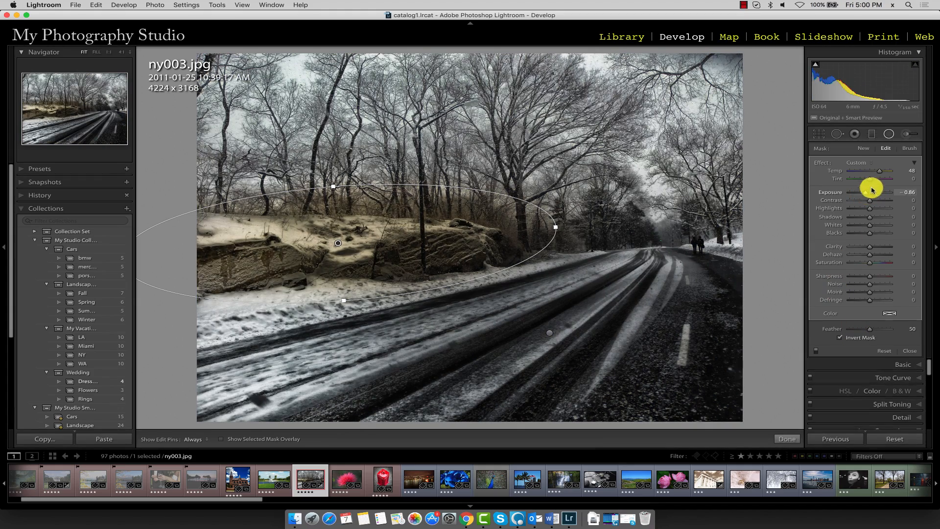
click(916, 171)
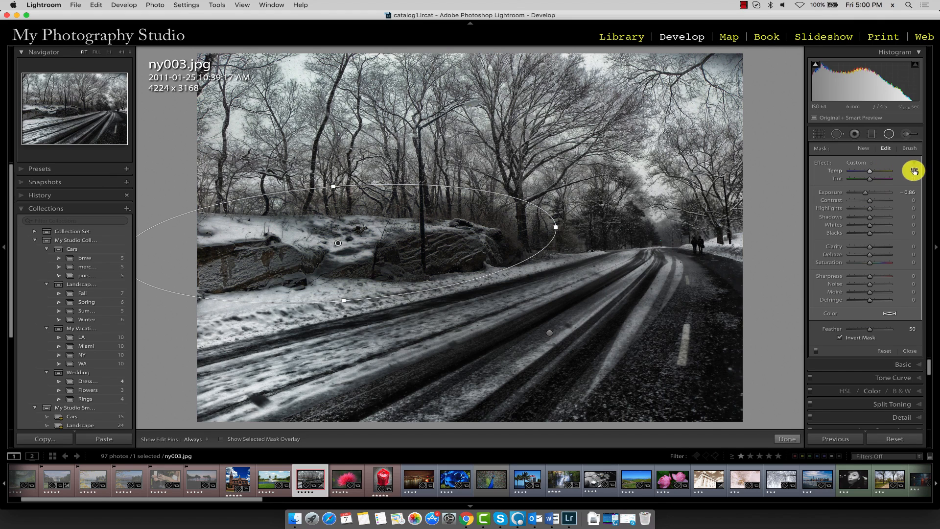
drag(865, 195, 863, 196)
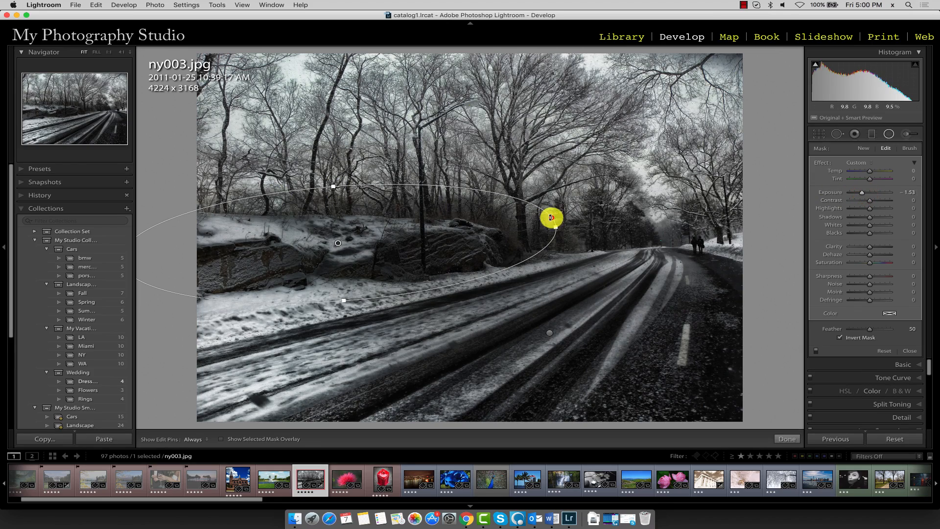
Rotate the rock filter's ellipse slightly clockwise and move it lower over the rocks and roadside snow.
drag(551, 218, 552, 242)
drag(343, 186, 329, 212)
Select the road and rock filters in turn, ending on the rock filter, and set Show Edit Pins to Auto.
click(549, 332)
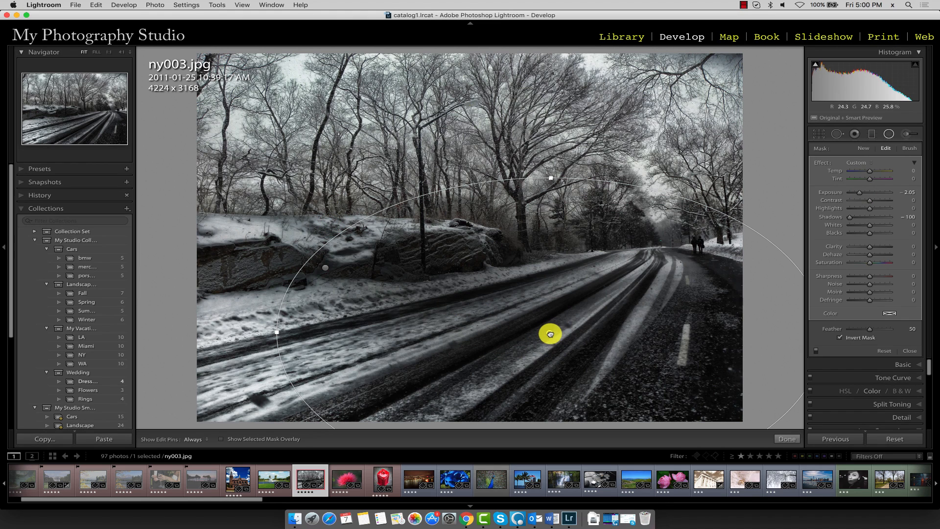
mouse_move(548, 333)
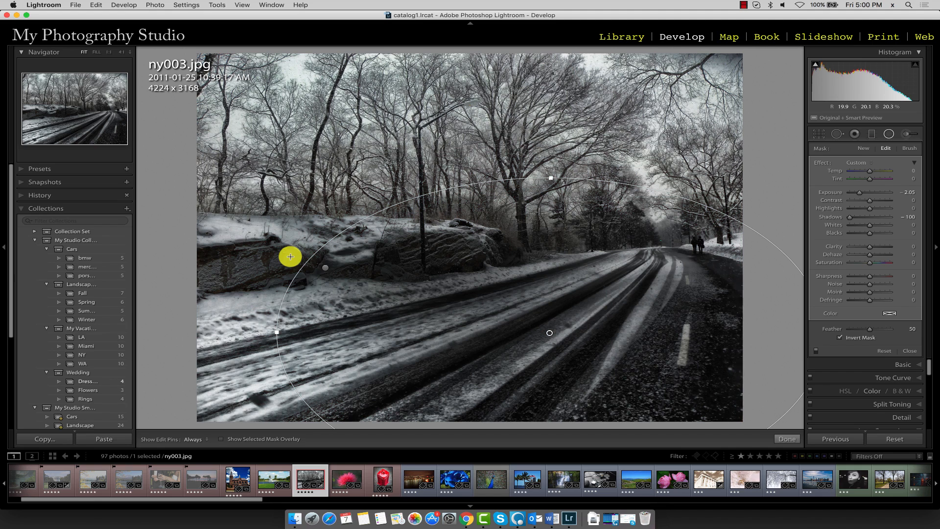
click(323, 269)
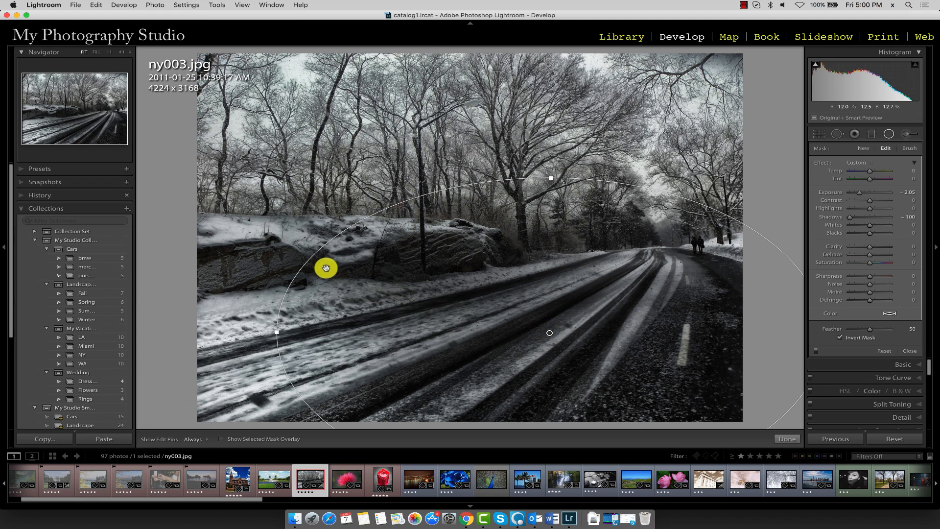
click(325, 267)
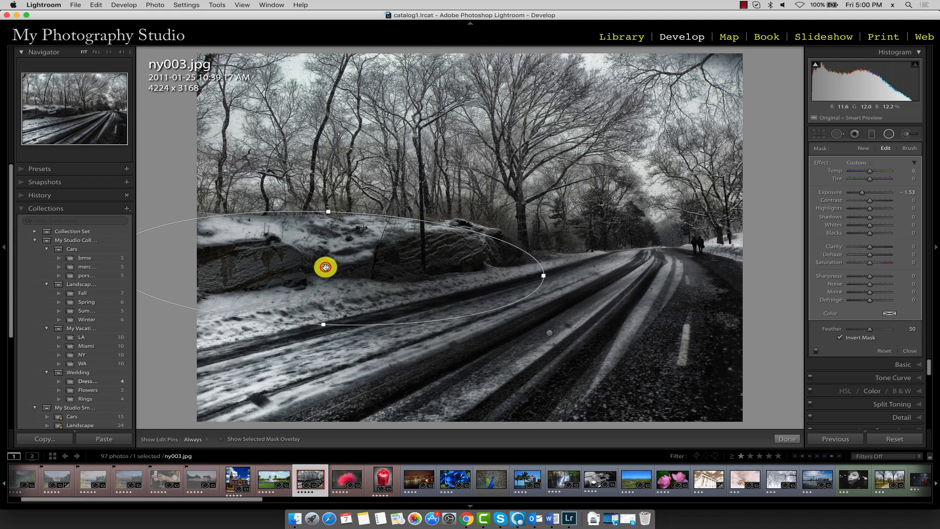
click(549, 333)
click(325, 268)
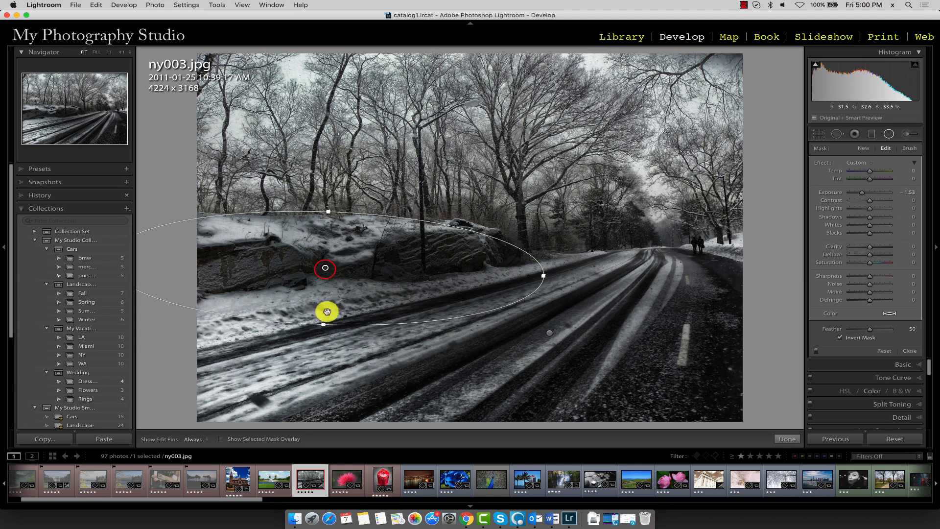
click(198, 440)
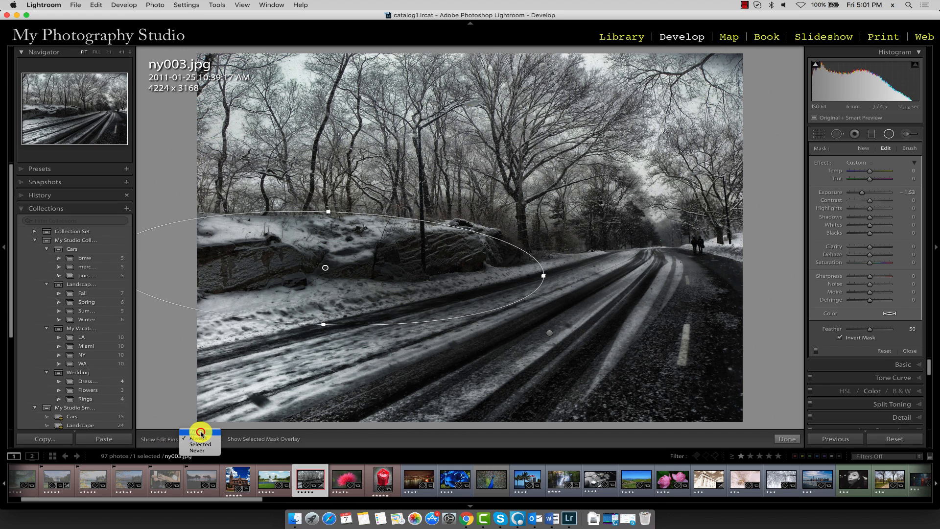
click(200, 433)
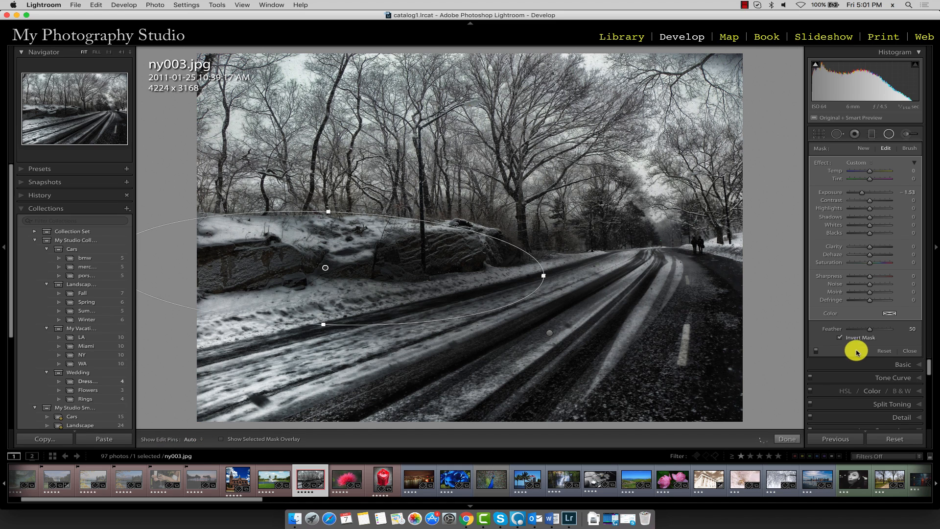
Compare the photo with both radial filters switched off and on, leave them on and finish the radial filter editing.
click(816, 352)
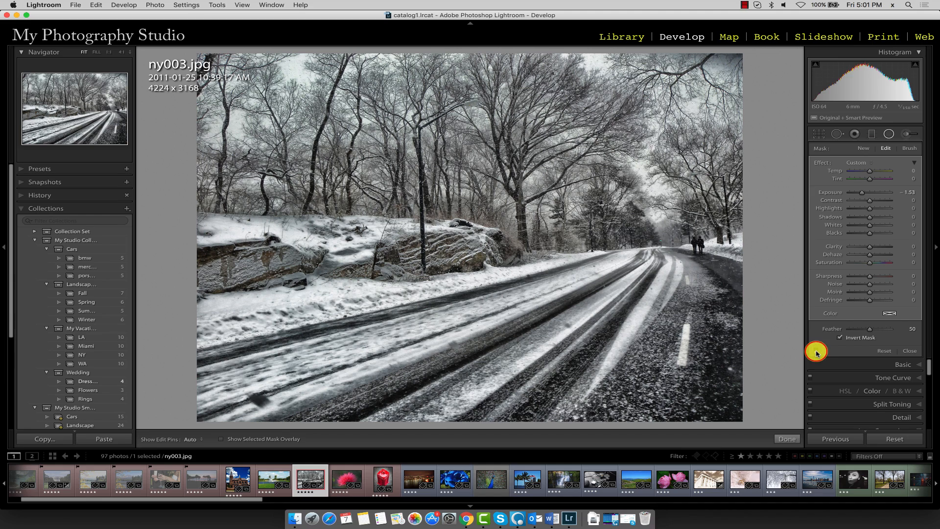
click(816, 352)
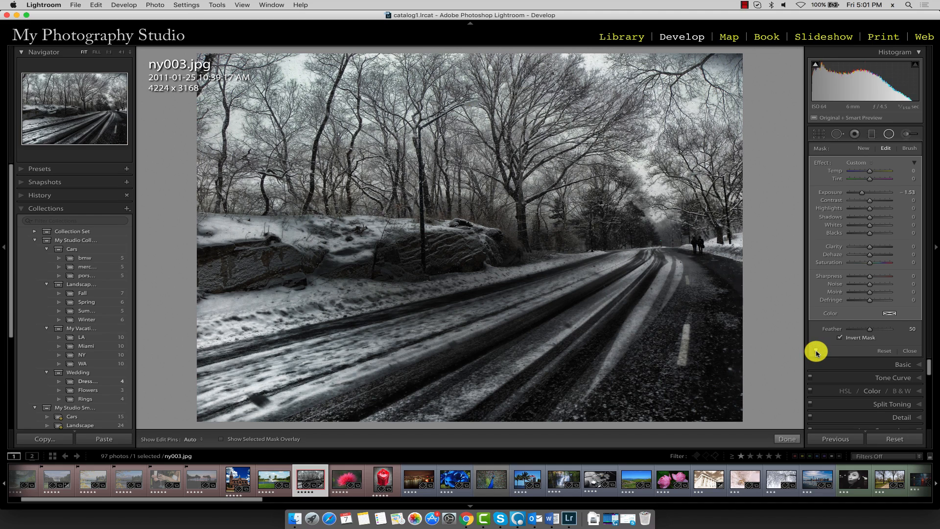
click(815, 352)
click(816, 351)
click(816, 351)
click(816, 352)
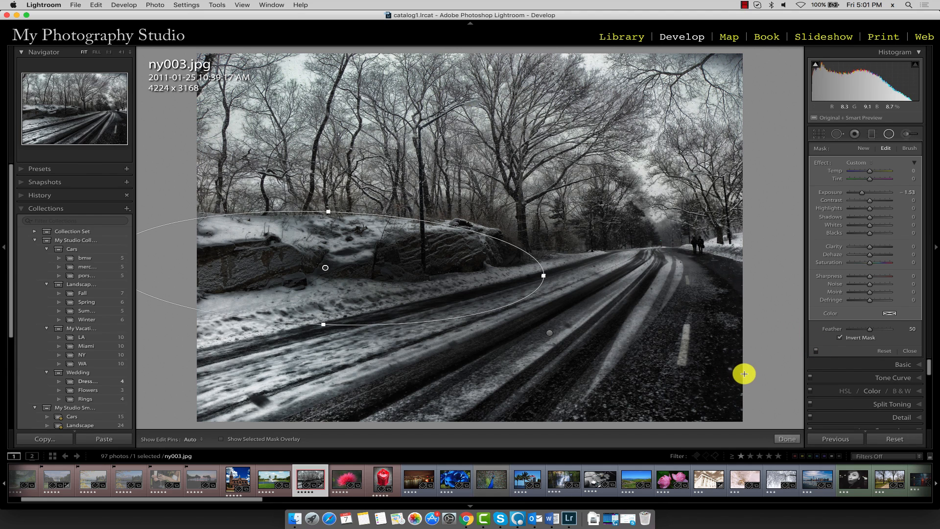
click(787, 439)
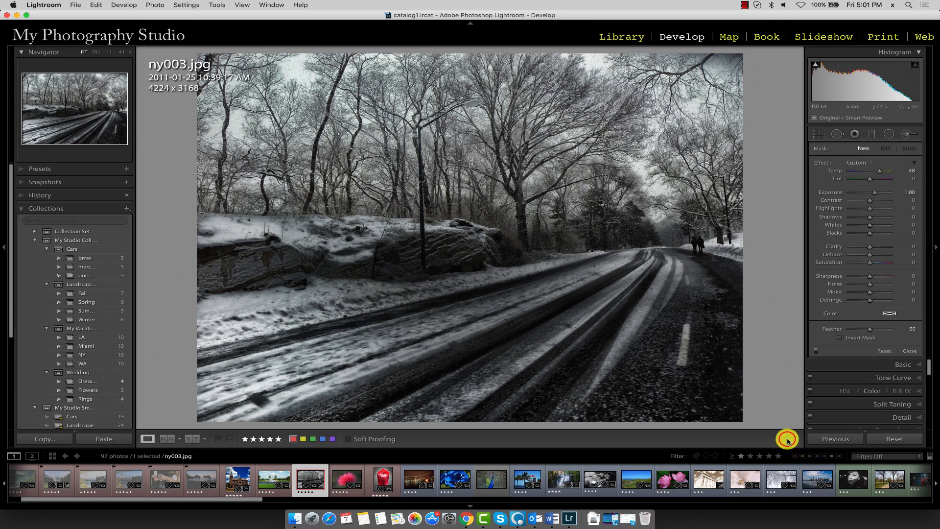